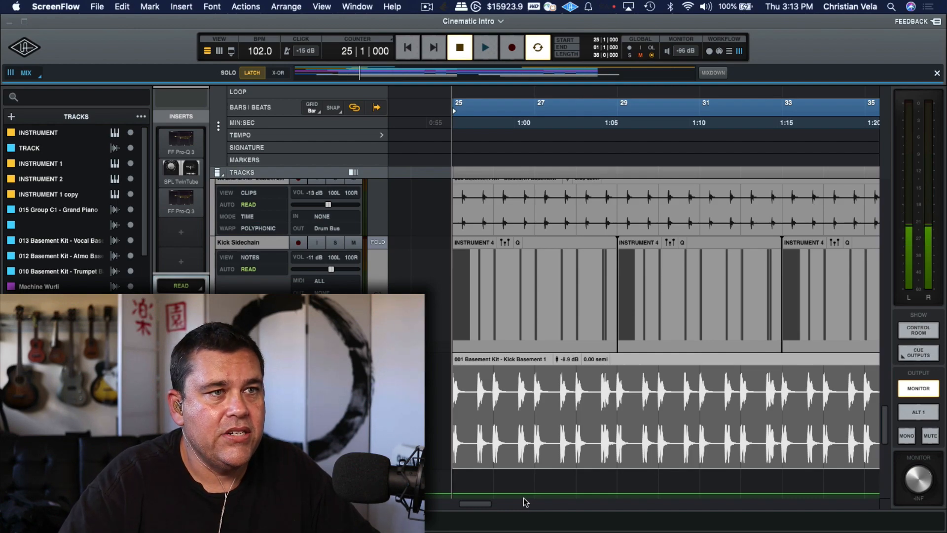
Select the 001 Basement Kit - Kick Basement 1 clip and audition the song section from bar 25.
click(506, 366)
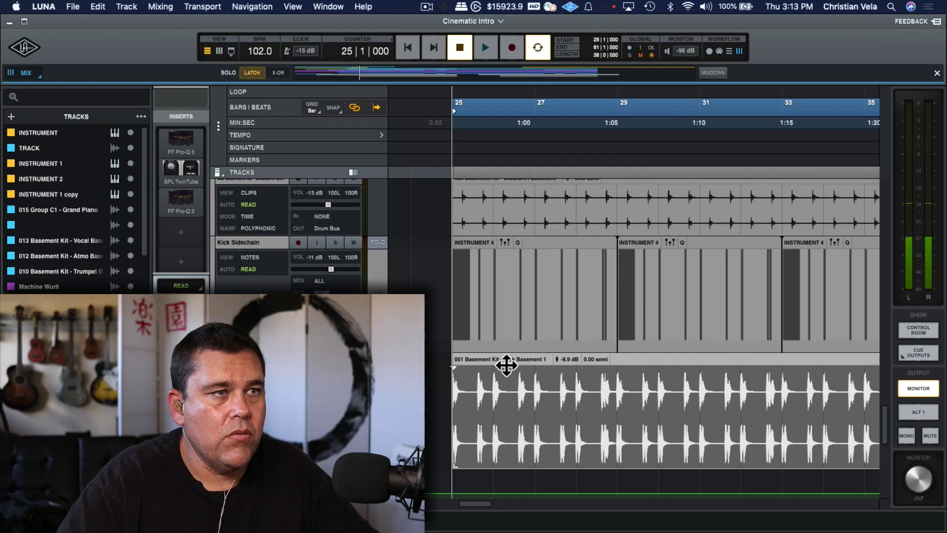
key(space)
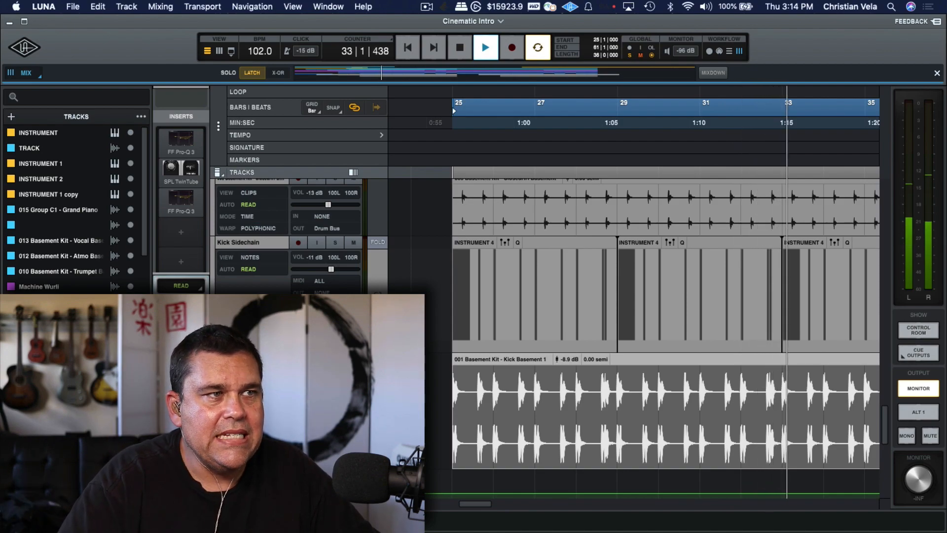
key(space)
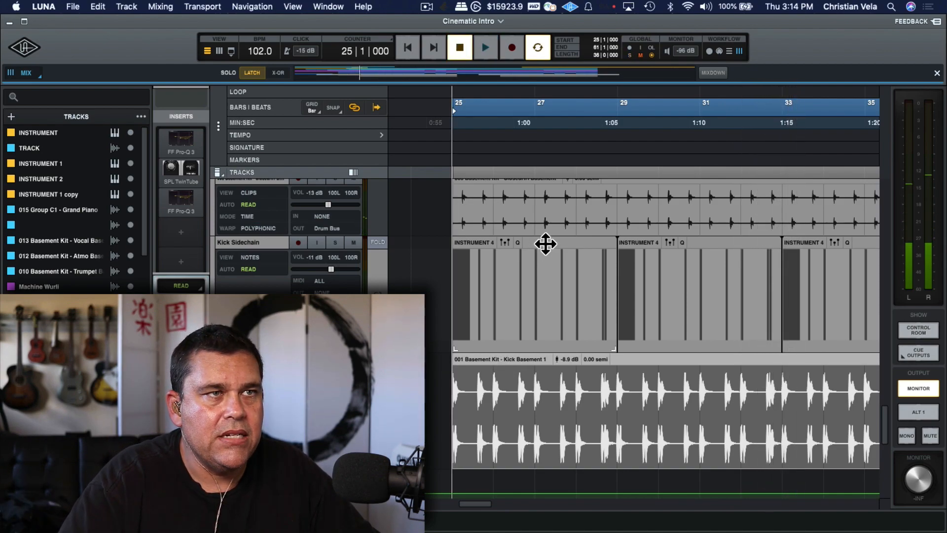
Examine how the first Kick Sidechain MIDI clip's notes line up with the kick waveform between bars 25 and 26.
click(546, 246)
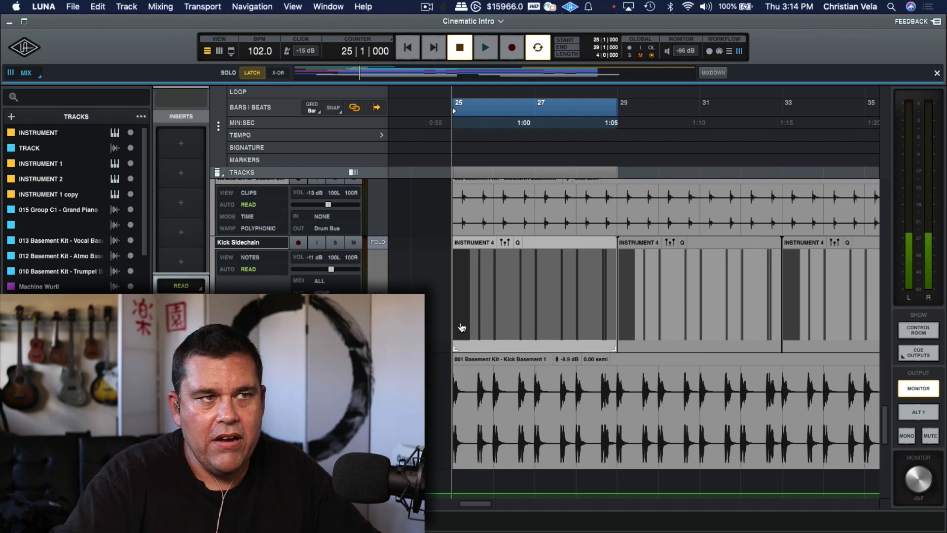
click(477, 390)
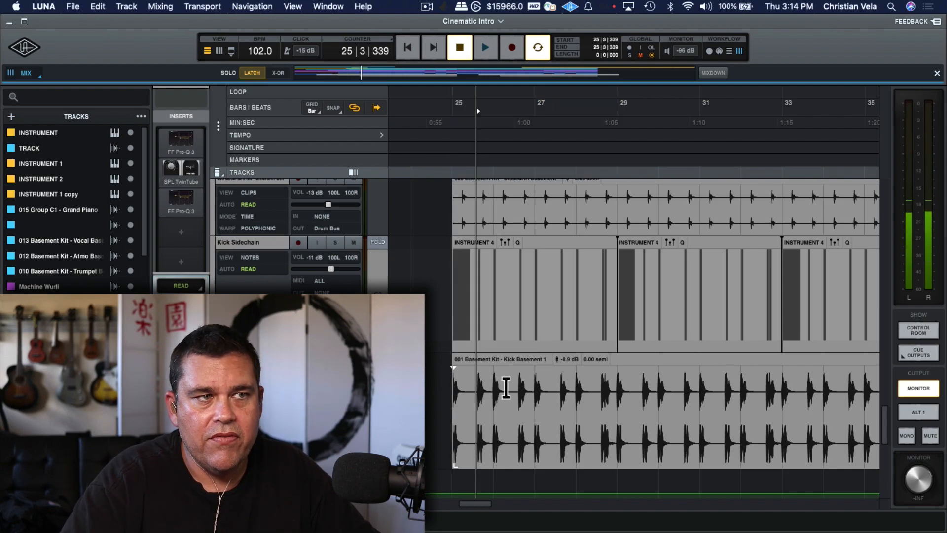
click(490, 390)
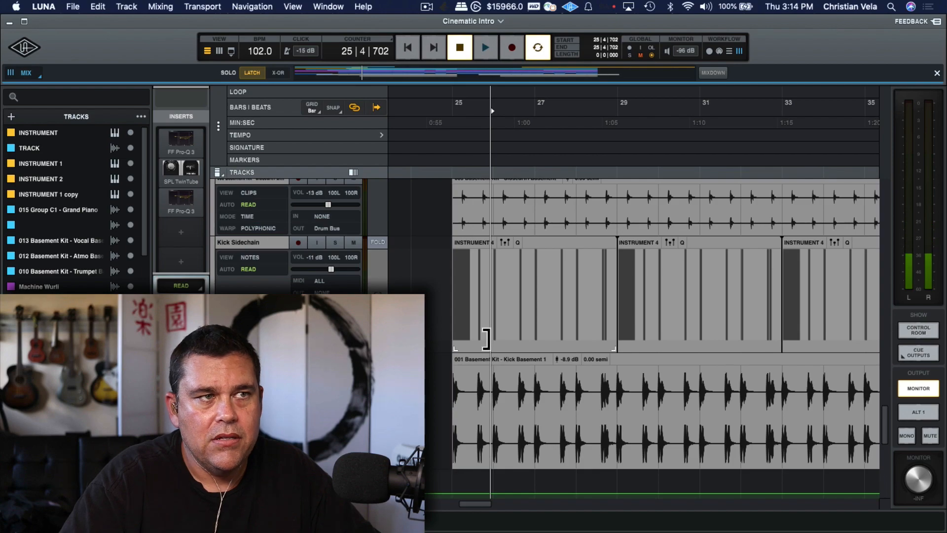
key(t)
key(t)
key(t)
key(t)
key(t)
key(t)
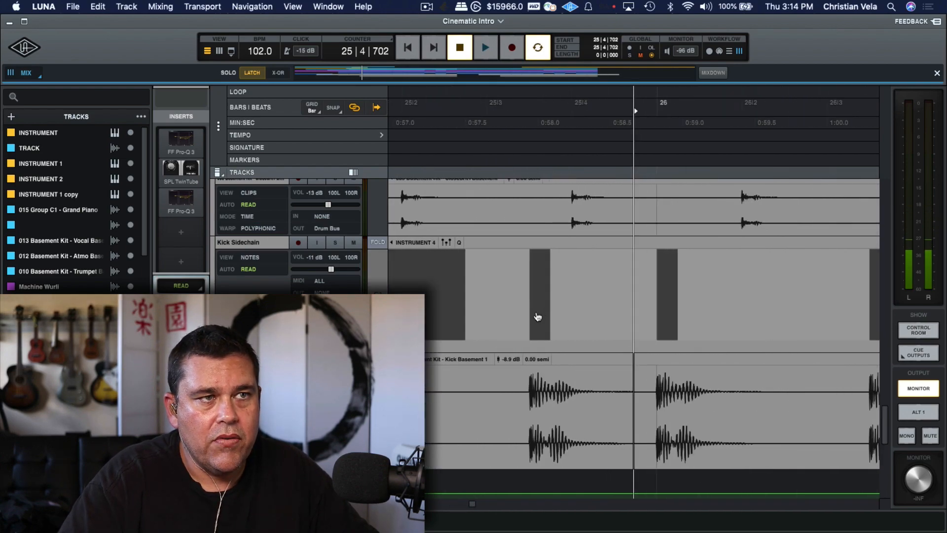
click(539, 318)
click(671, 304)
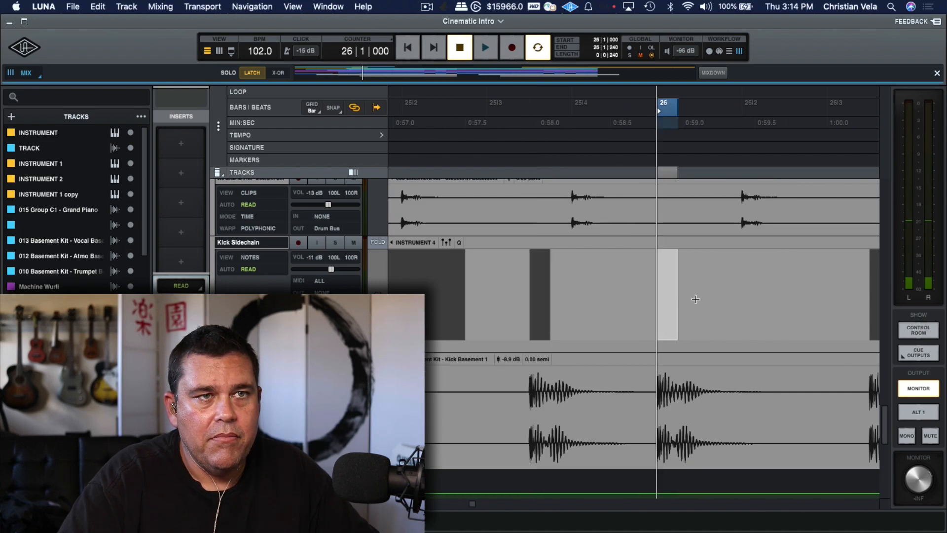
Compare the Kick Sidechain notes at bar 26 beat 3 and bar 27 with the kick hits, including the pattern as a whole.
scroll(715, 296, right, 3)
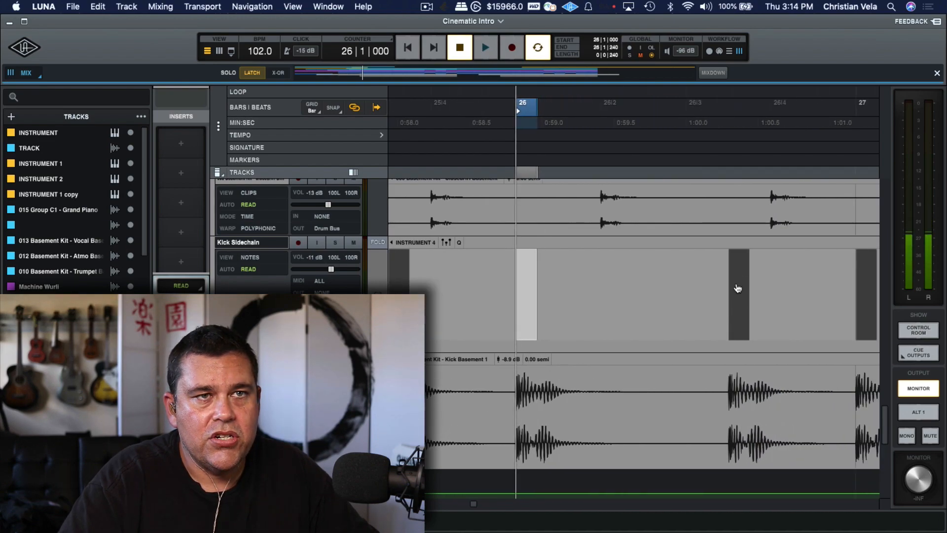
click(741, 288)
scroll(759, 292, right, 2)
shift+click(780, 304)
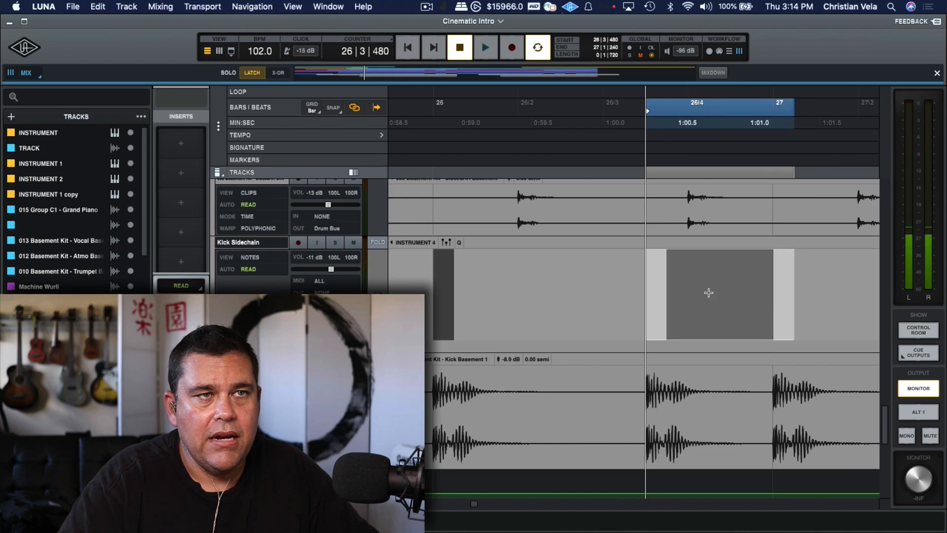
key(r)
key(r)
key(r)
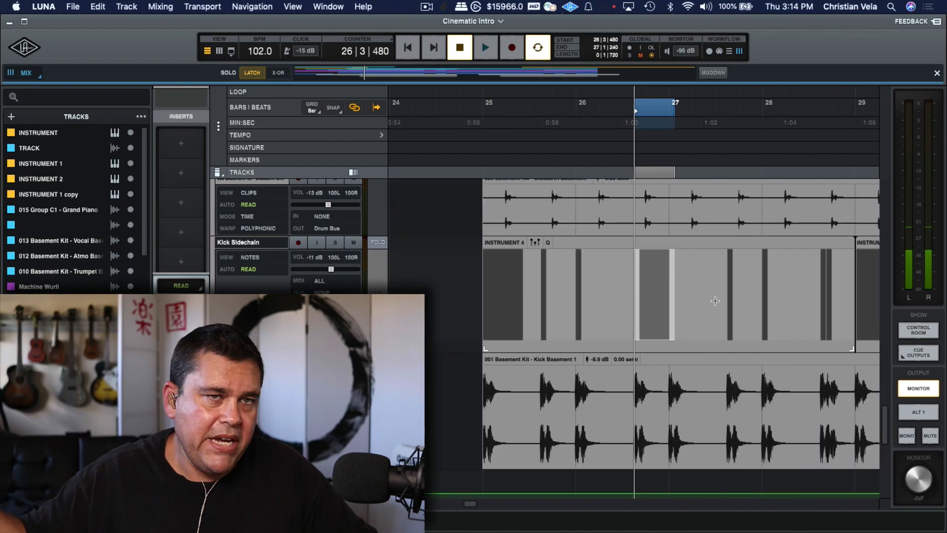
key(r)
key(r)
key(r)
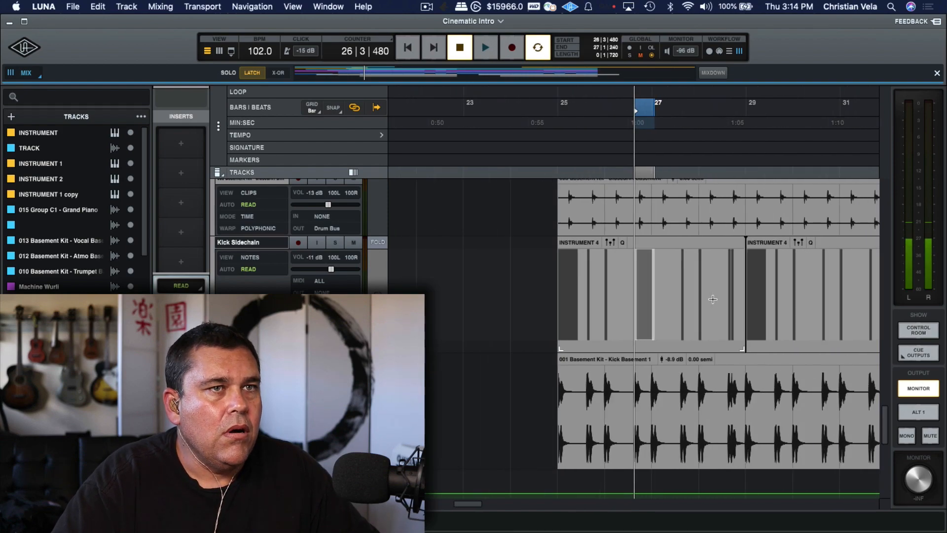
key(t)
key(t)
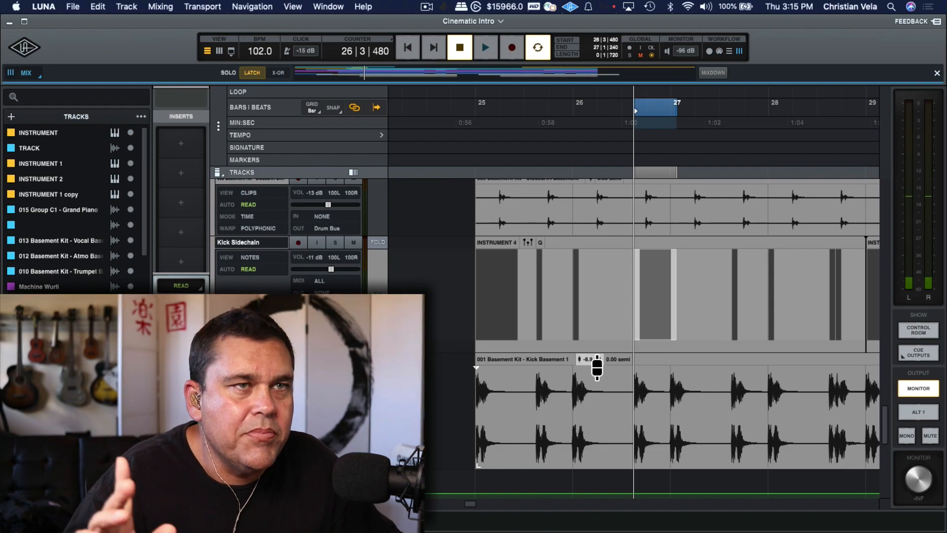
click(427, 6)
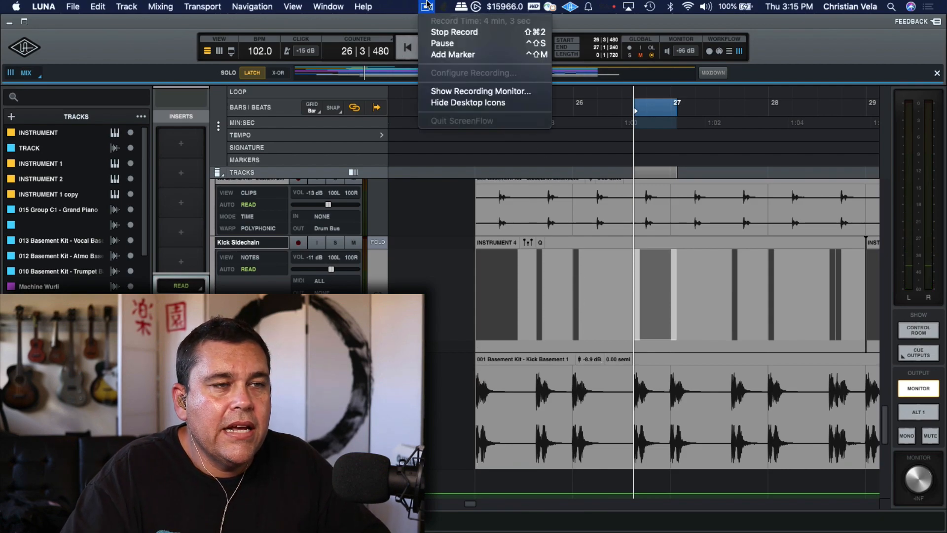
click(444, 43)
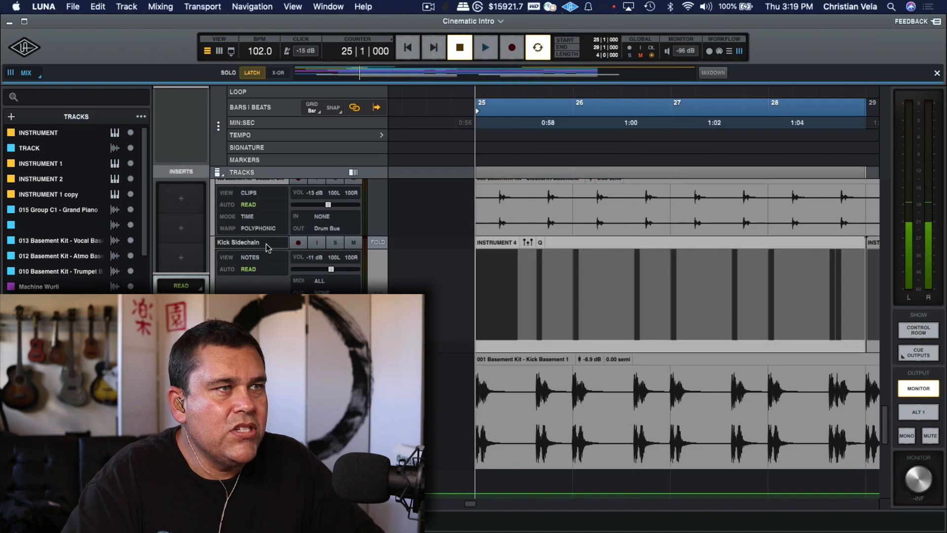
Open the LFOTool insert on the Low Bass - Audio track.
scroll(266, 244, up, 8)
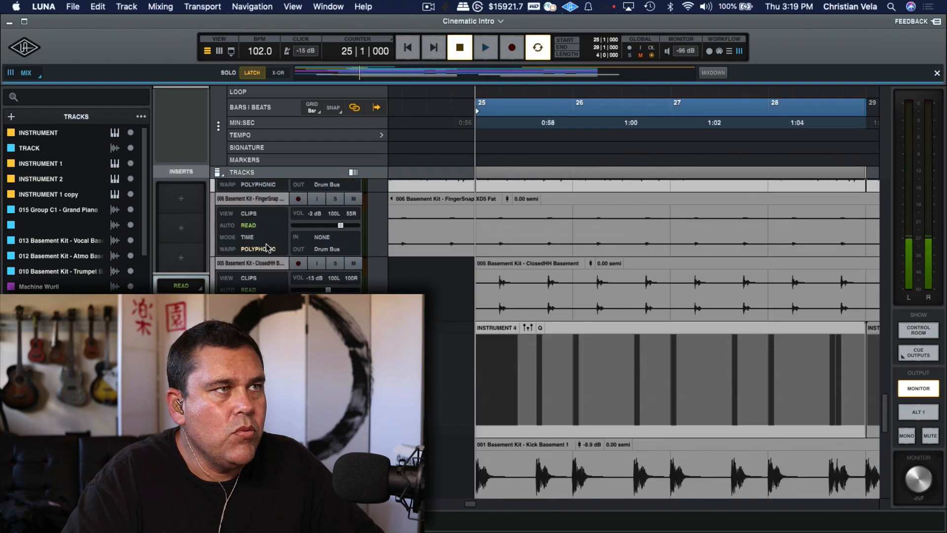
scroll(272, 246, up, 10)
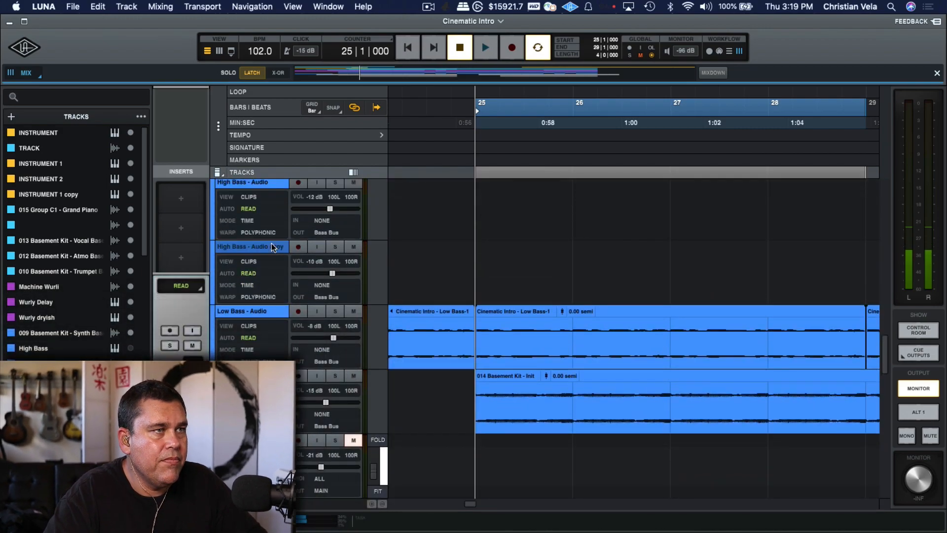
super+click(259, 311)
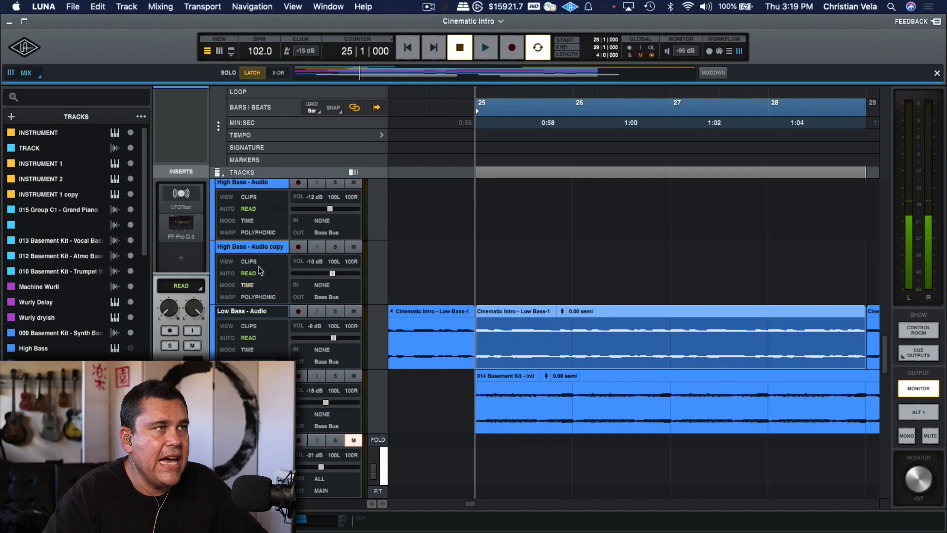
mouse_move(180, 213)
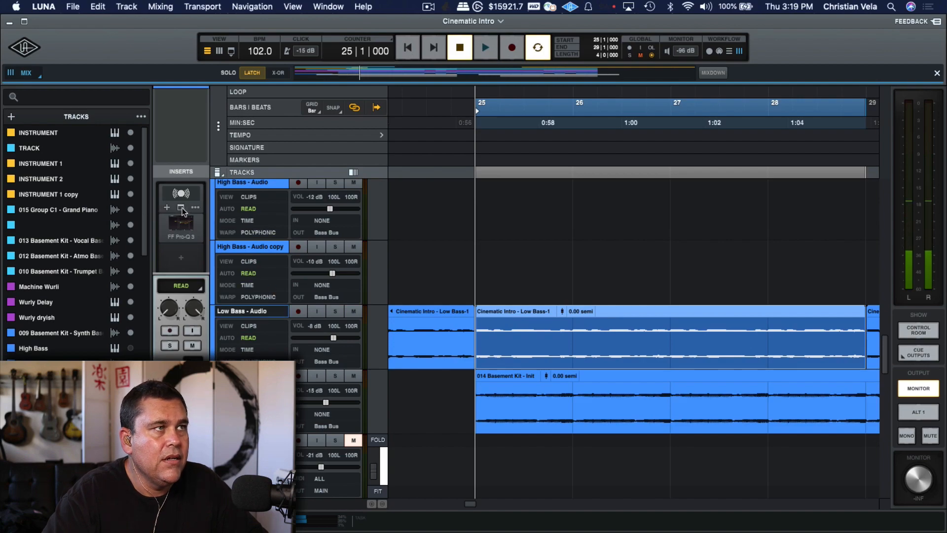
click(181, 208)
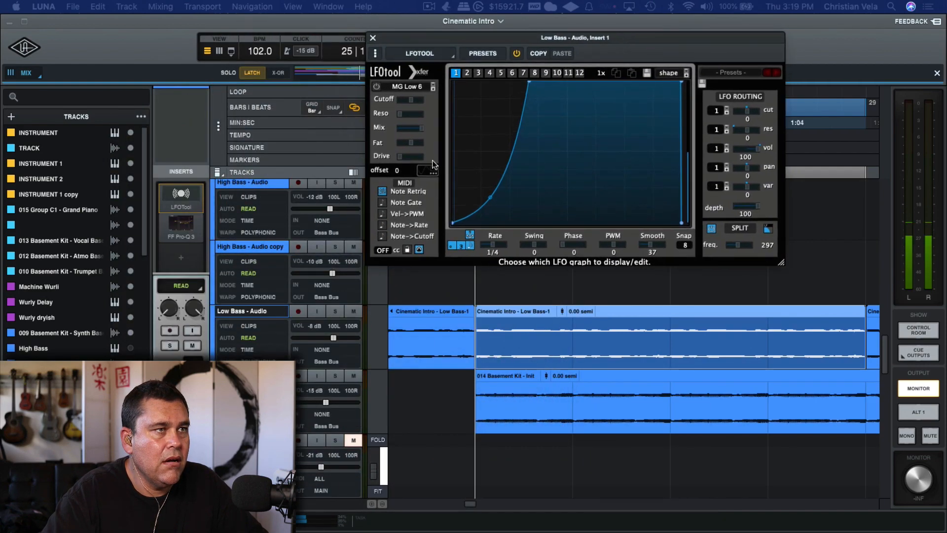
Solo the Low Bass - Audio track and move the LFOTool window clear of the transport controls.
click(336, 311)
key(space)
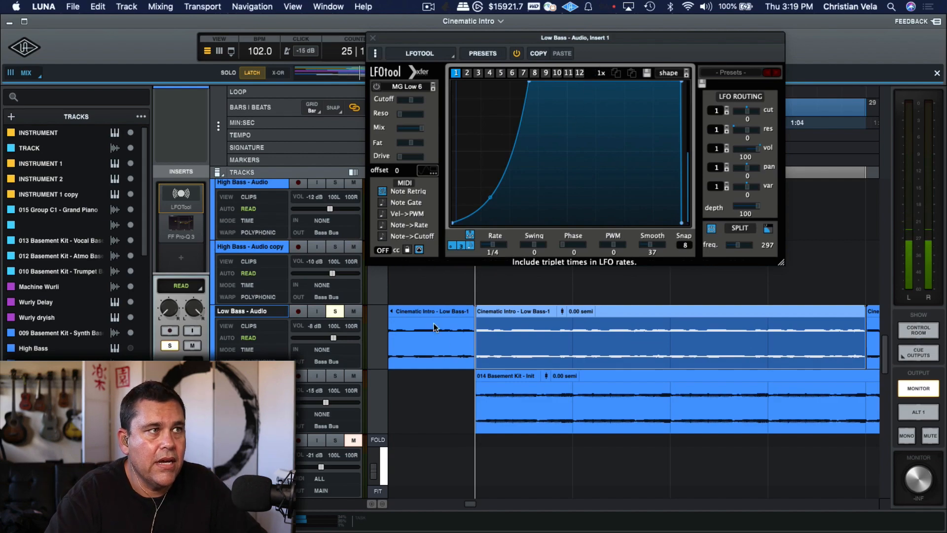
drag(629, 39, 629, 68)
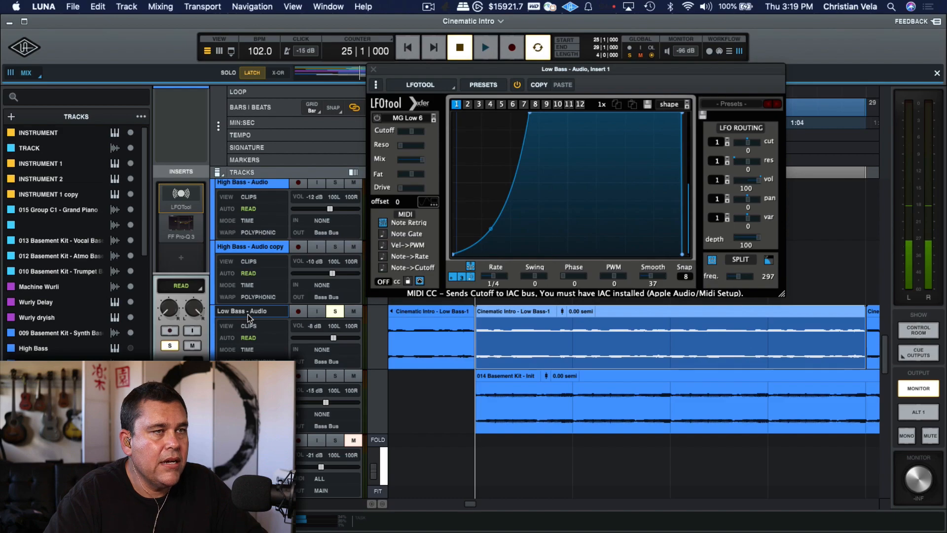
scroll(259, 325, down, 5)
scroll(255, 331, up, 3)
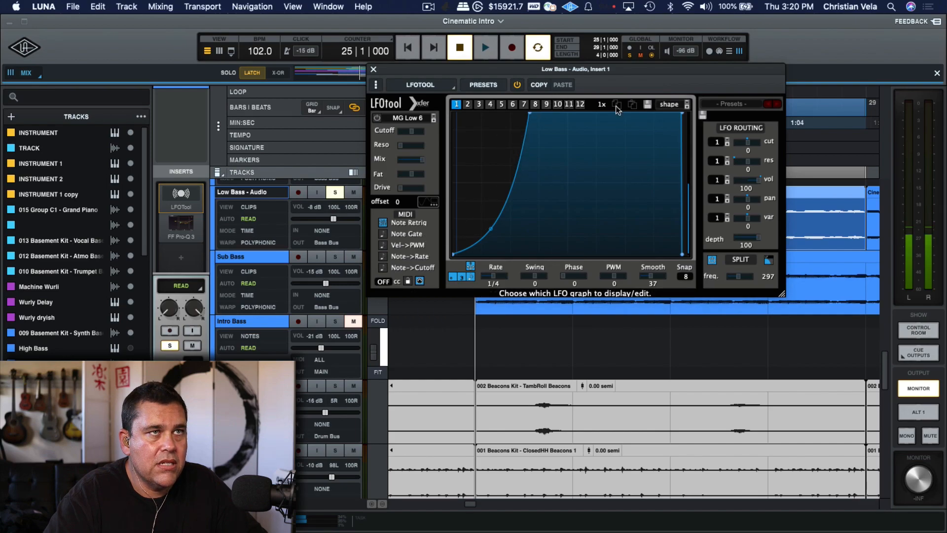
Check LFOTool's Note Retrig option and audition the soloed Low Bass - Audio track with its volume modulation.
click(383, 223)
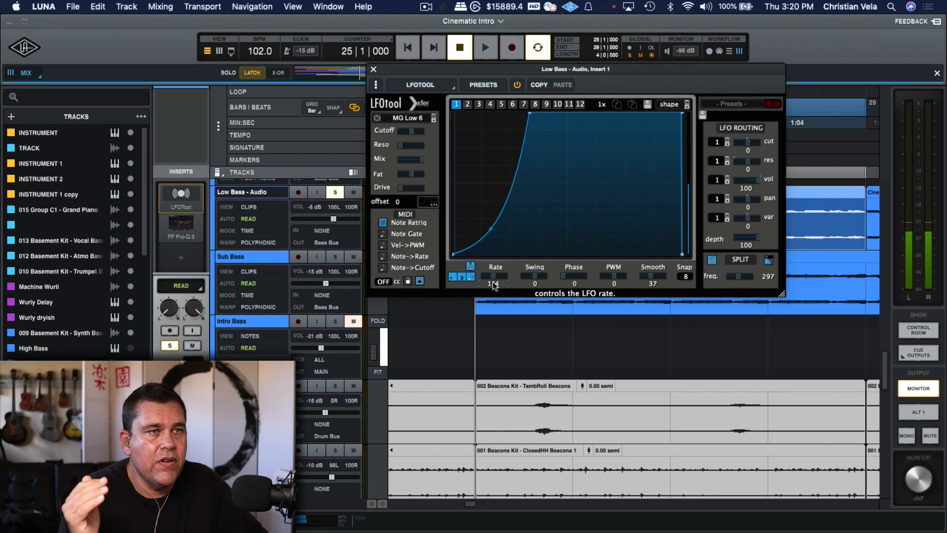
key(space)
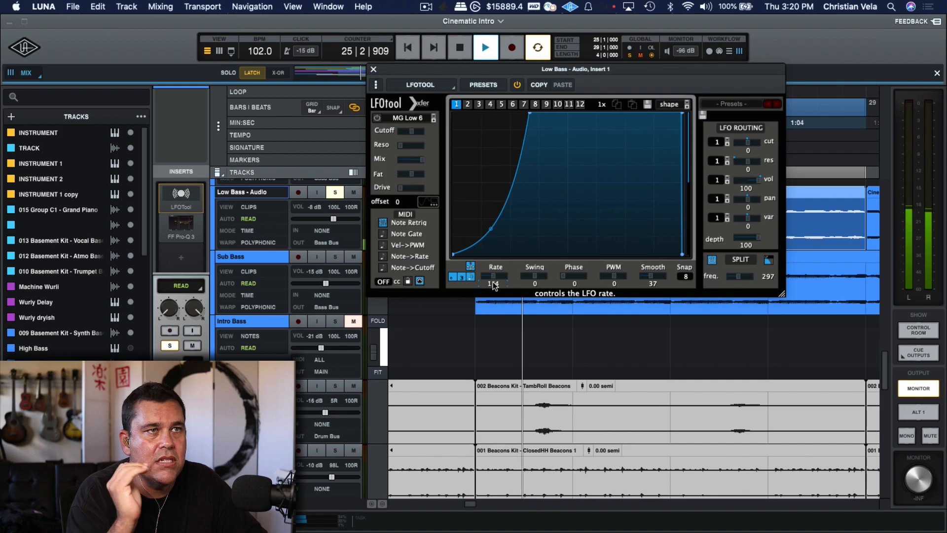
scroll(342, 347, up, 3)
key(space)
key(space)
click(341, 347)
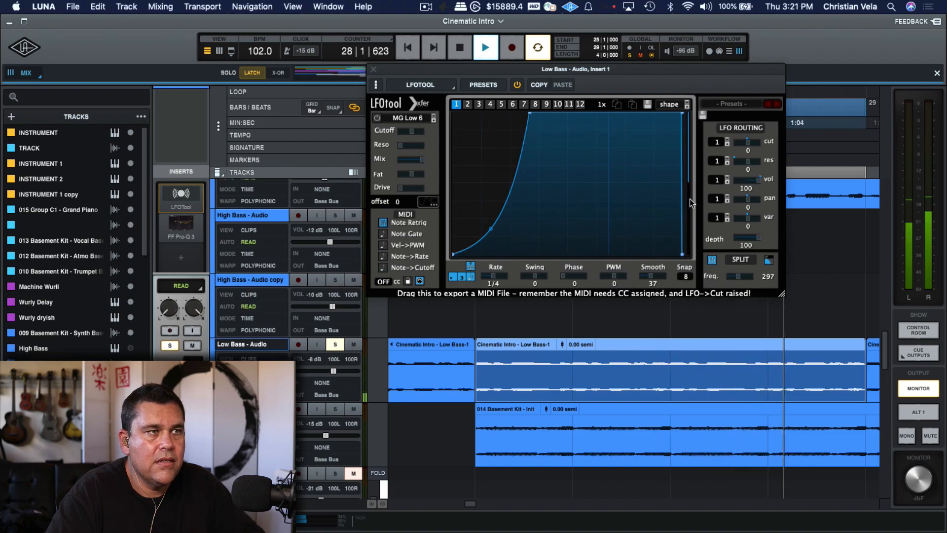
key(space)
Take the Low Bass - Audio track out of solo and solo the 001 Basement Kit - Kick Basement track.
click(334, 346)
scroll(334, 347, down, 5)
scroll(263, 336, down, 5)
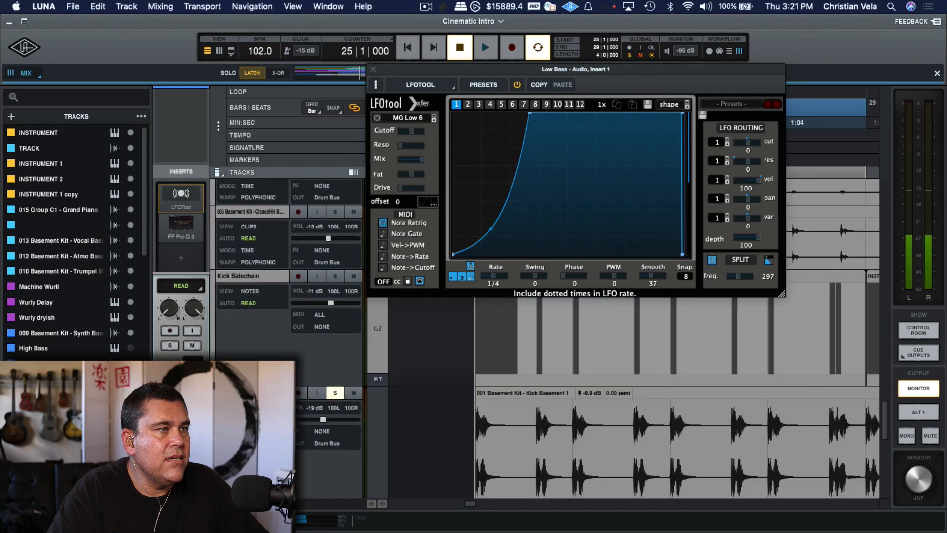
Show the Kick Sidechain track's MIDI output routing and inspect its bass track destinations, including the channel options of High Bass - Audio copy.
click(262, 334)
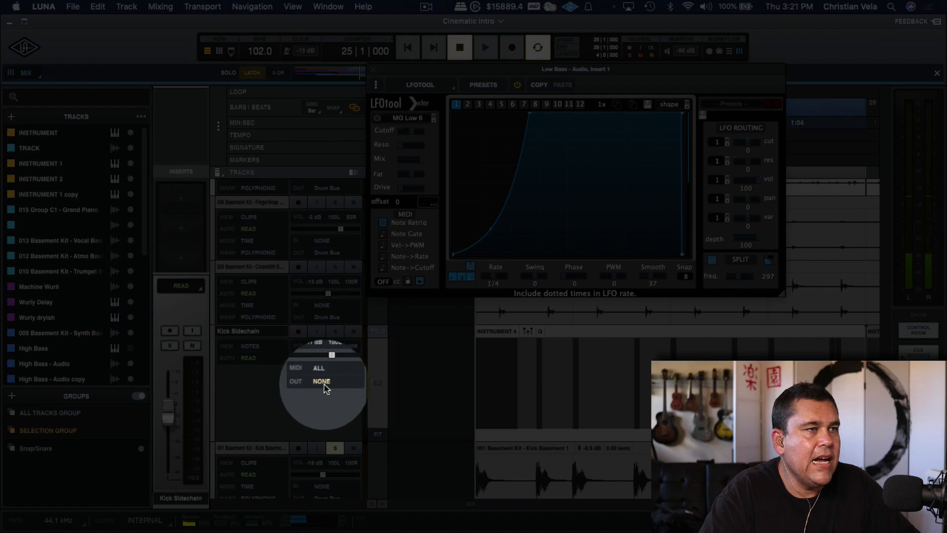
click(323, 383)
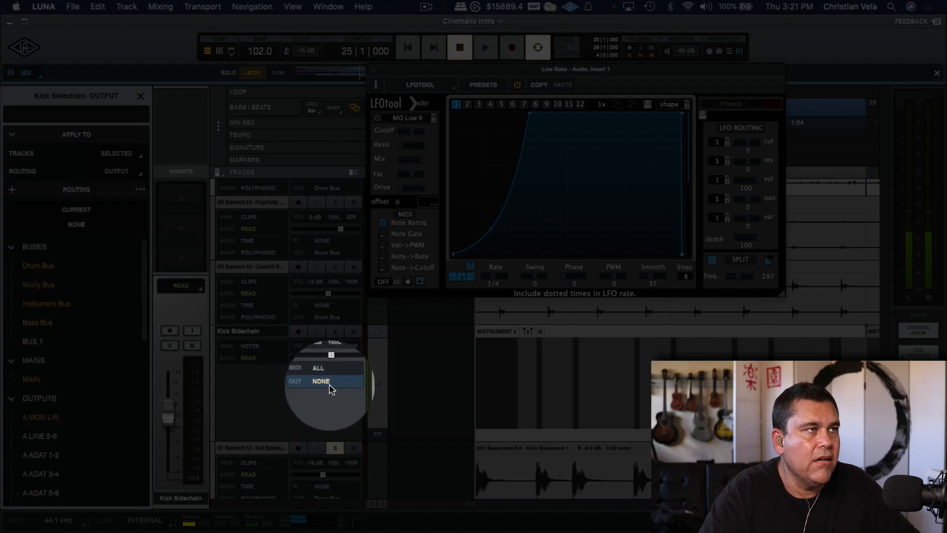
click(136, 172)
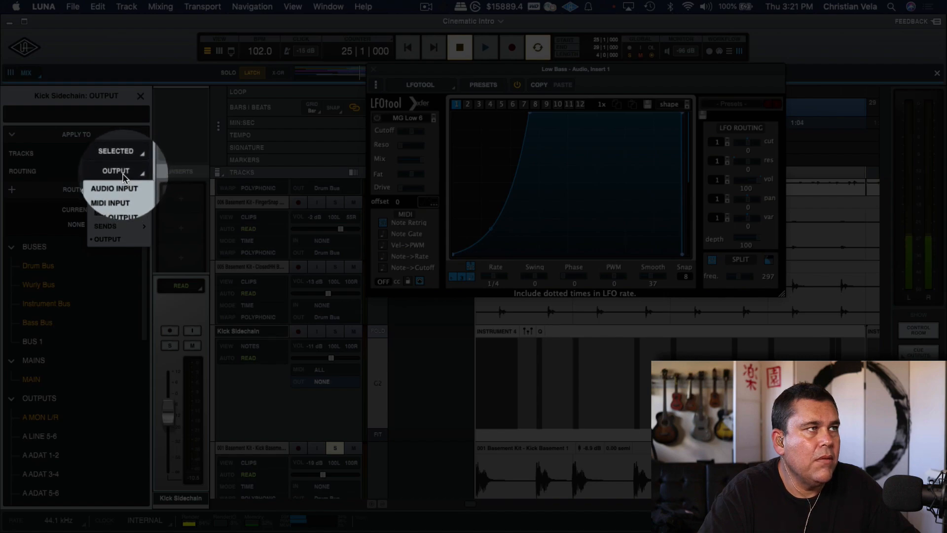
click(123, 213)
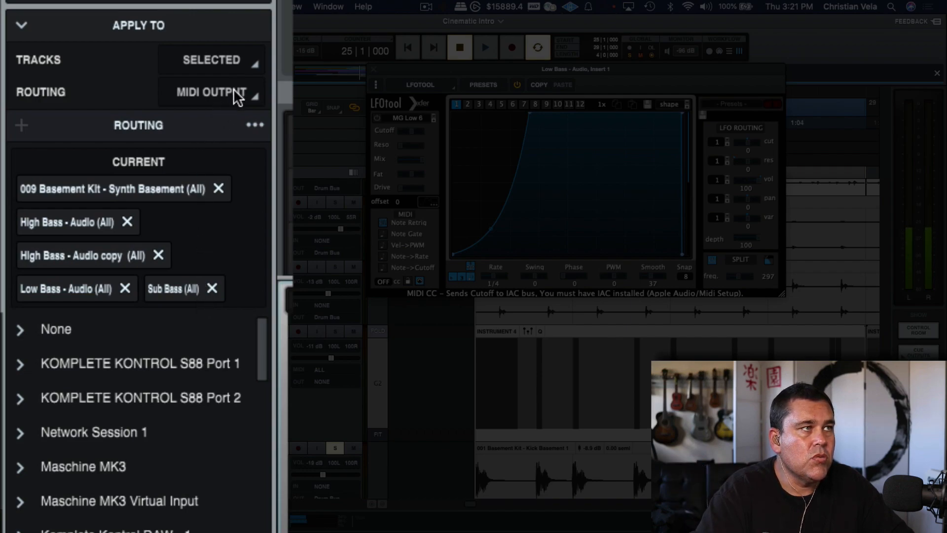
drag(262, 361, 283, 466)
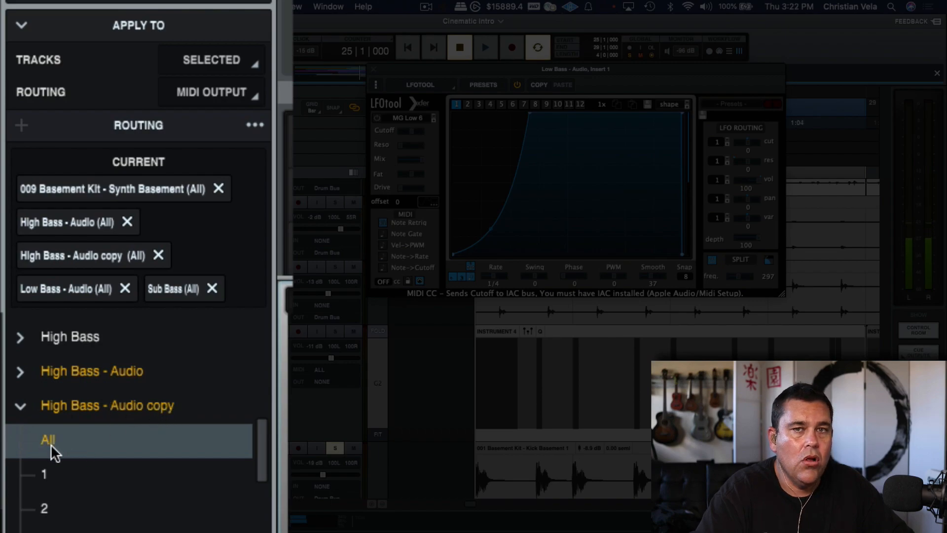
click(23, 409)
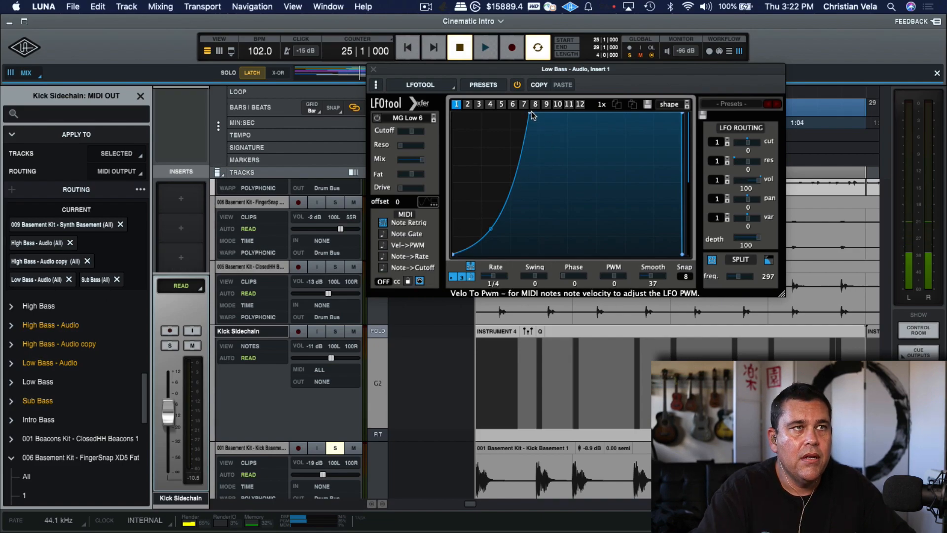
Reshape the LFO 1 curve during playback by moving its upper point to try slower and faster volume rises.
drag(531, 115, 532, 113)
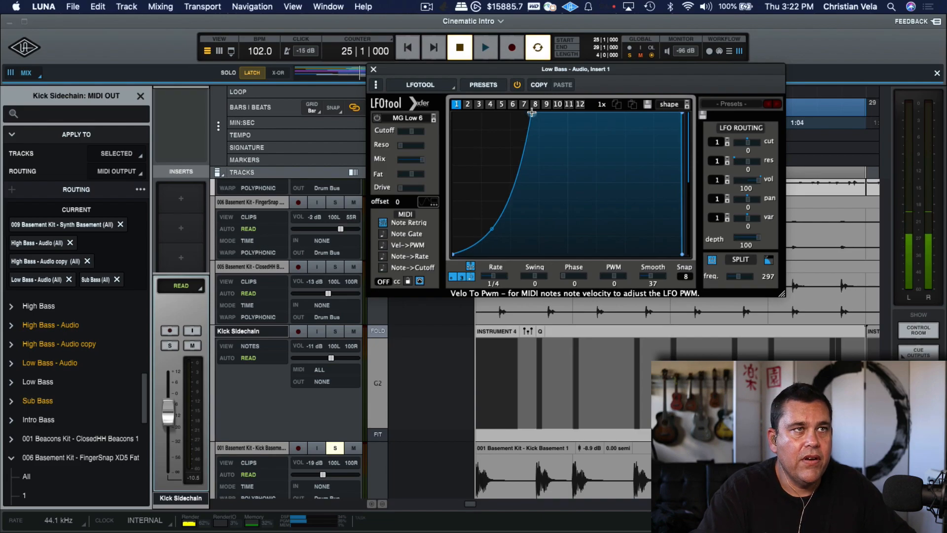
key(space)
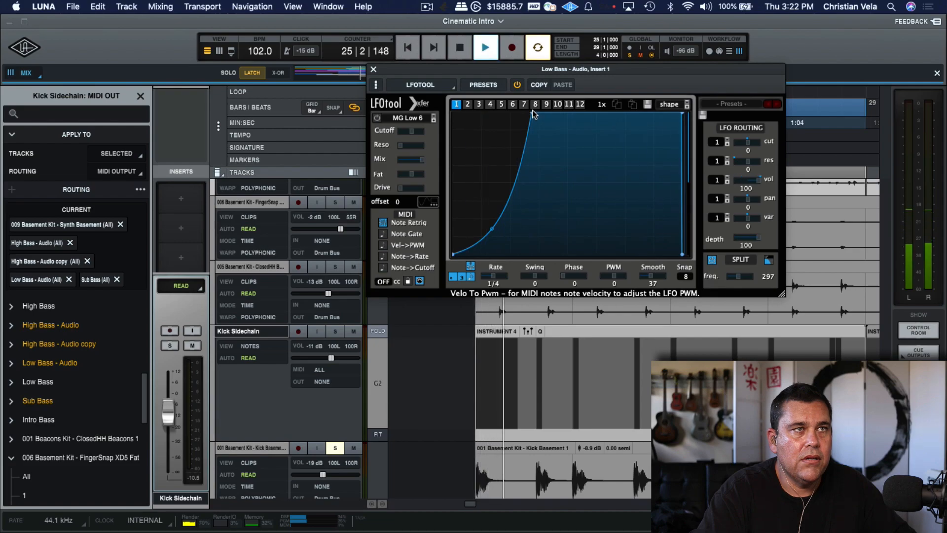
drag(531, 113, 615, 112)
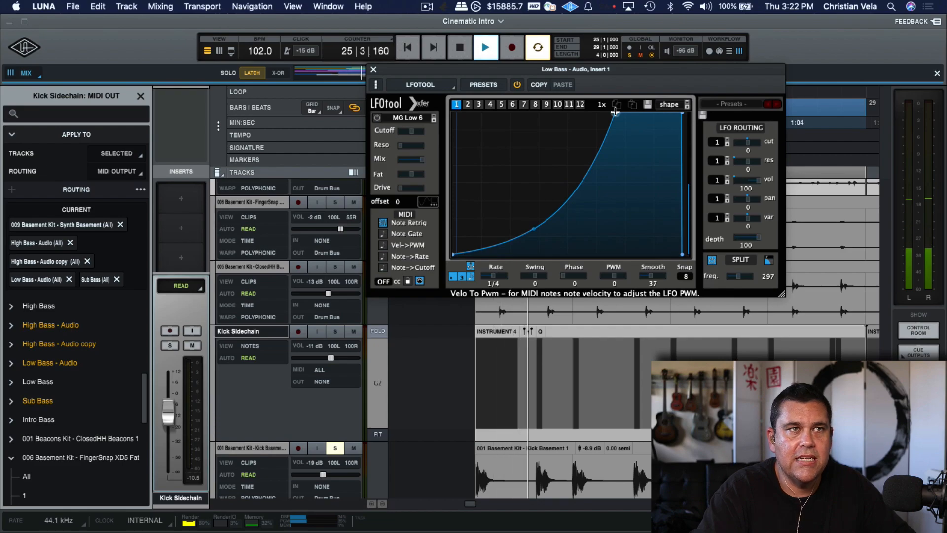
drag(615, 112, 531, 105)
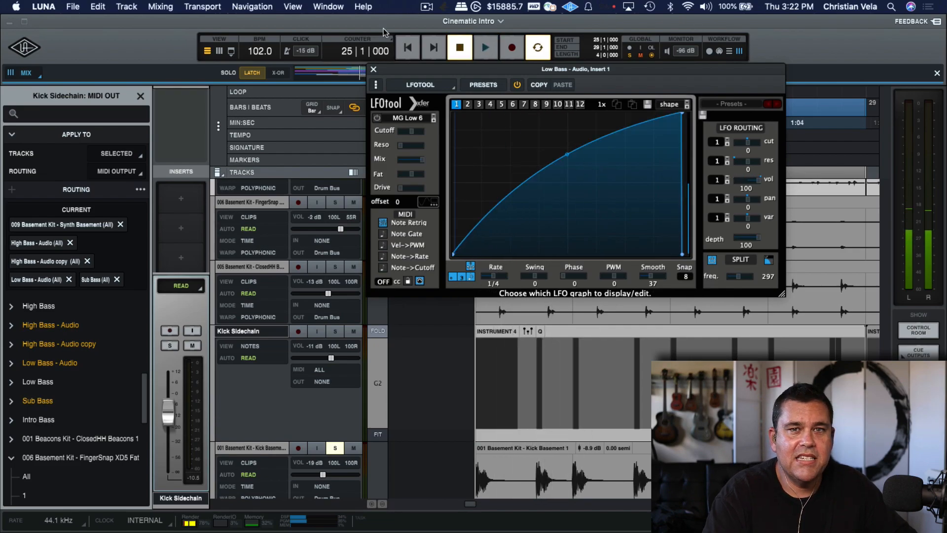